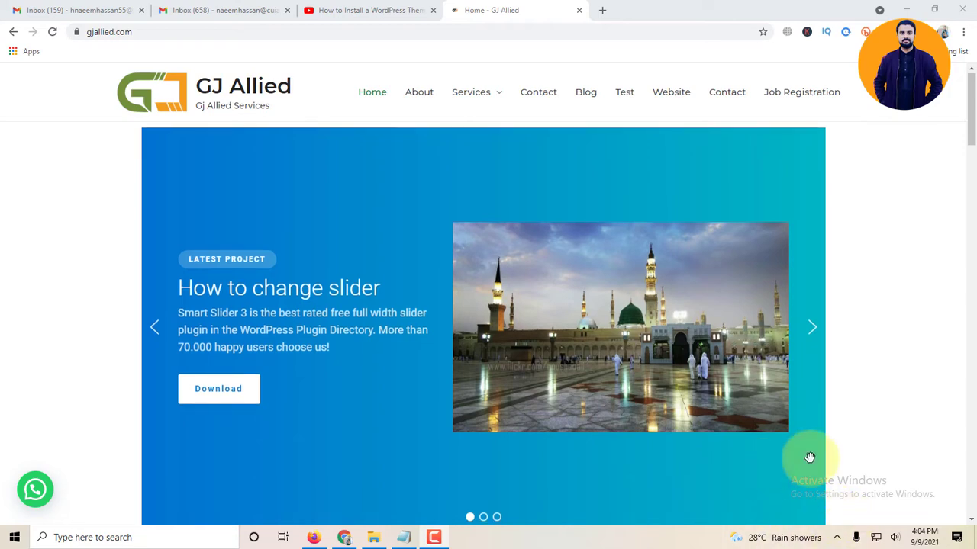
Step: Load the GJ Allied admin login page by appending /admin to the site URL
scroll(813, 408, down, 6)
scroll(815, 399, up, 4)
click(172, 38)
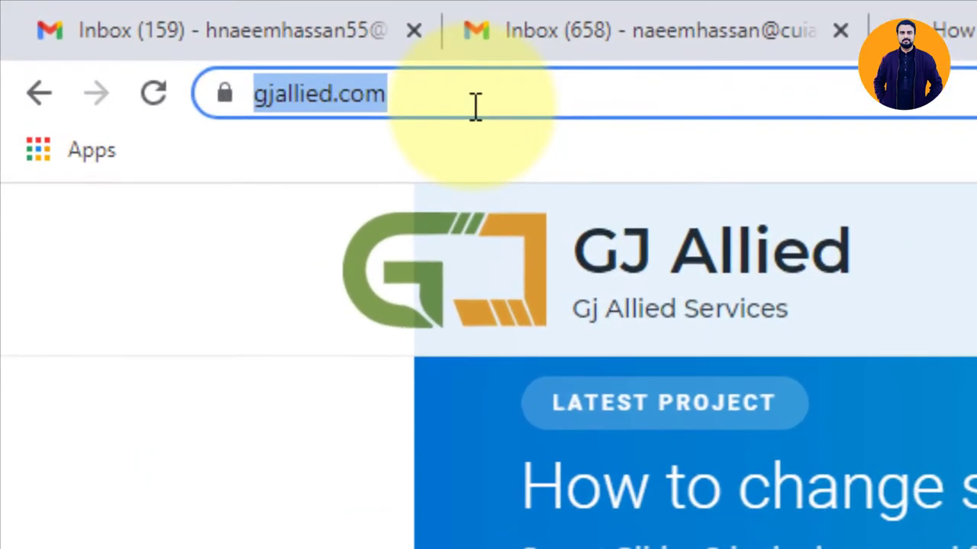
click(475, 106)
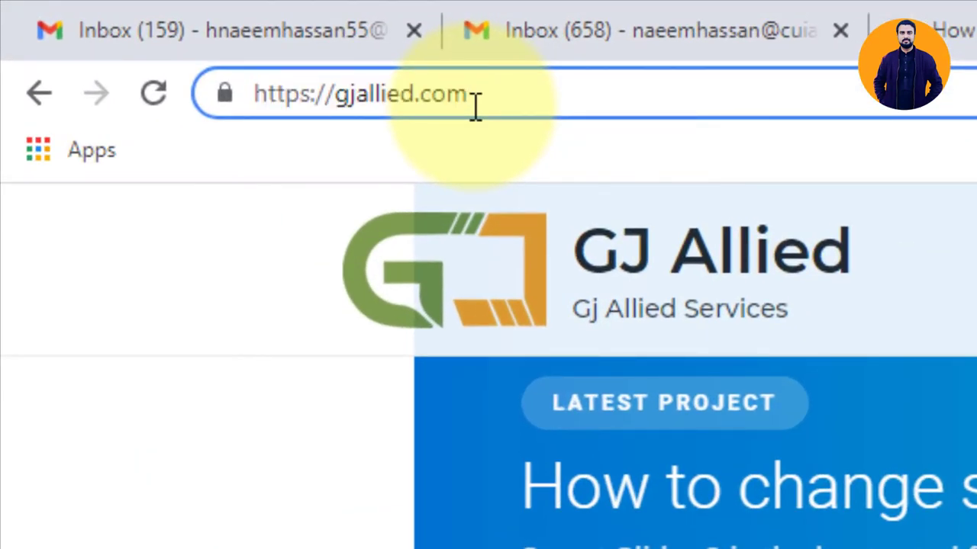
text(/)
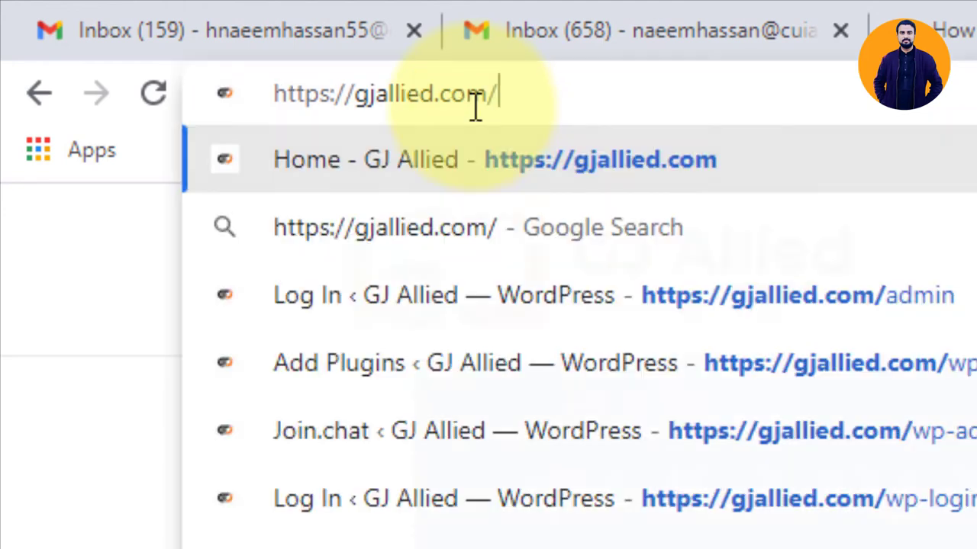
text(admi)
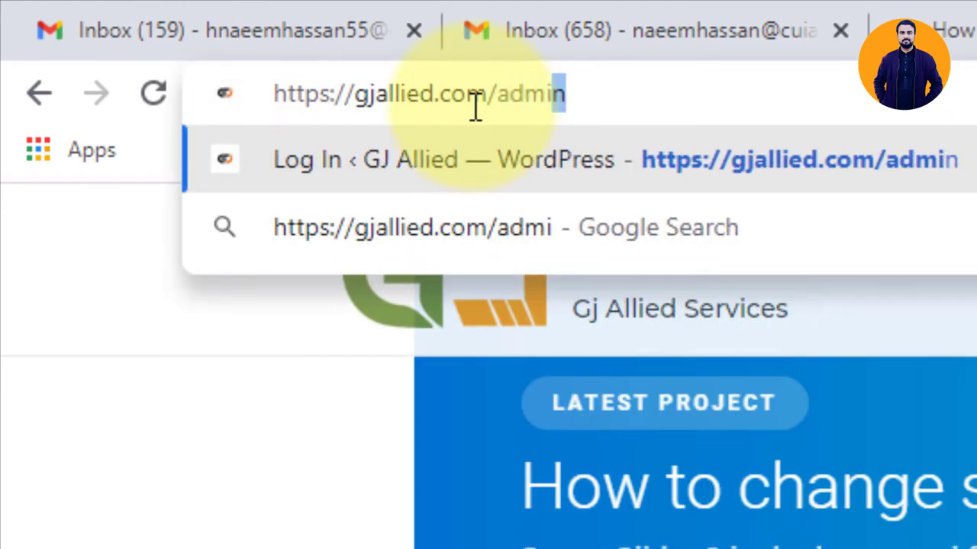
key(Return)
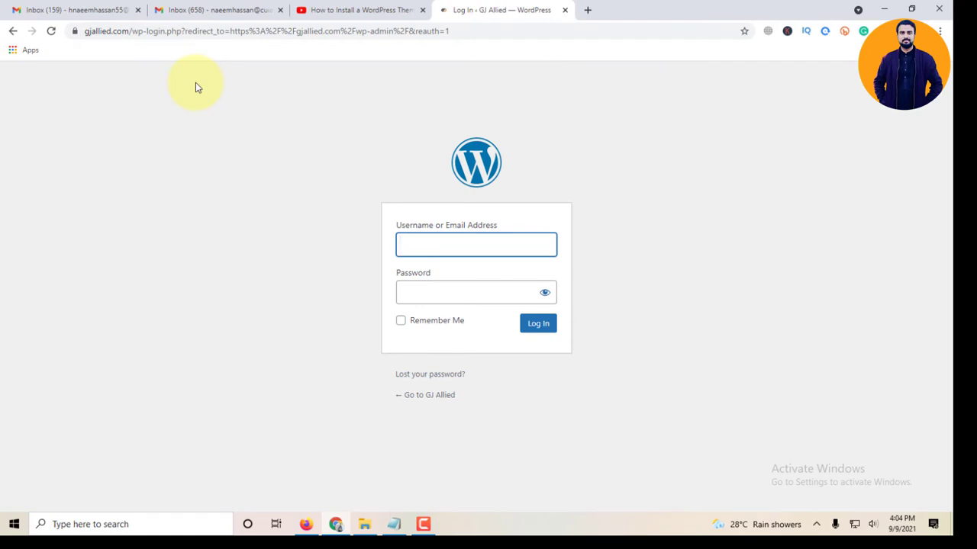
Step: Log in with the admin username and account password, retrying after the failed attempt
text(admin)
key(Tab)
text(****)
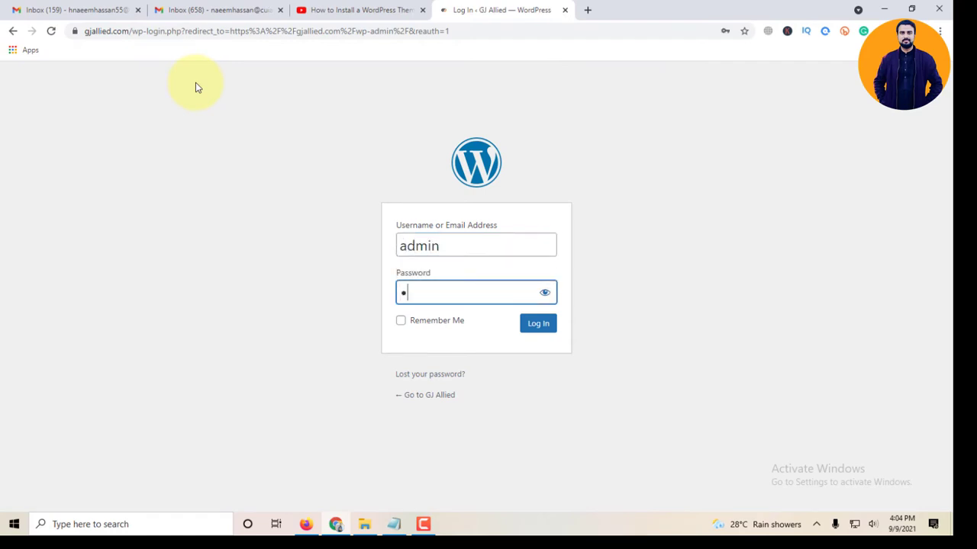
text(****)
click(536, 326)
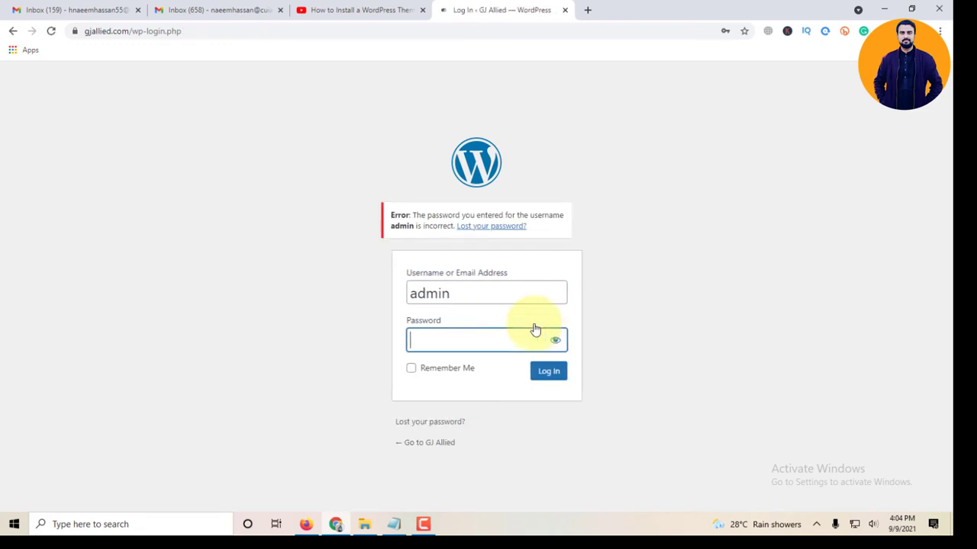
text(*******)
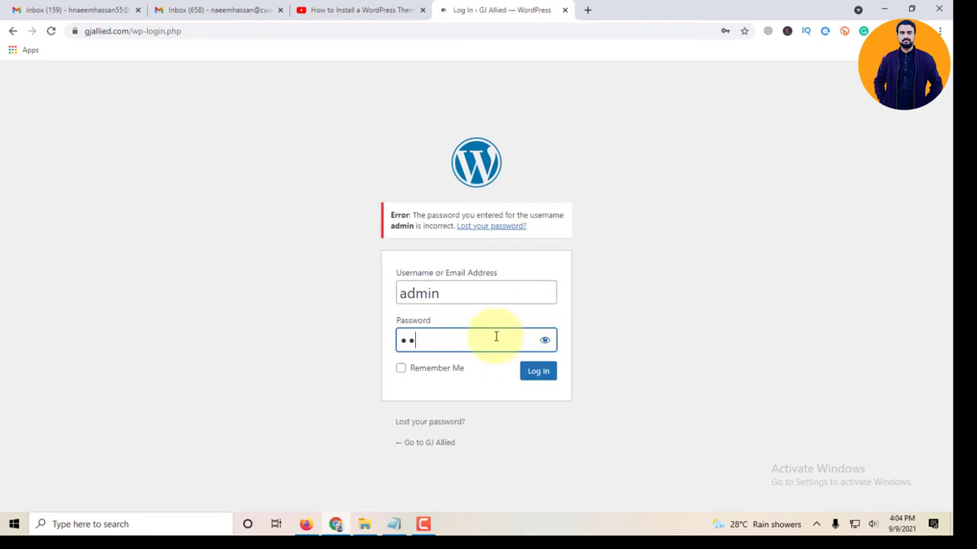
text(*****)
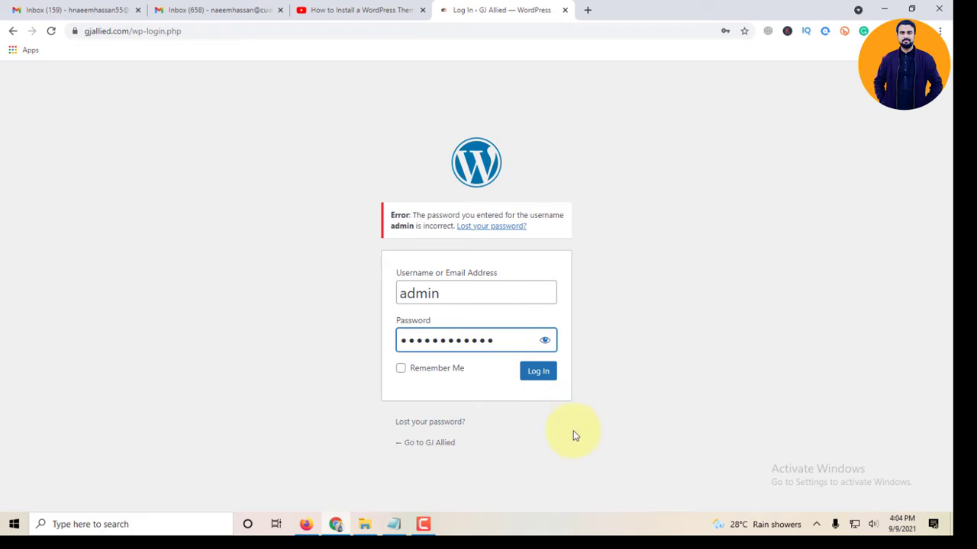
click(538, 372)
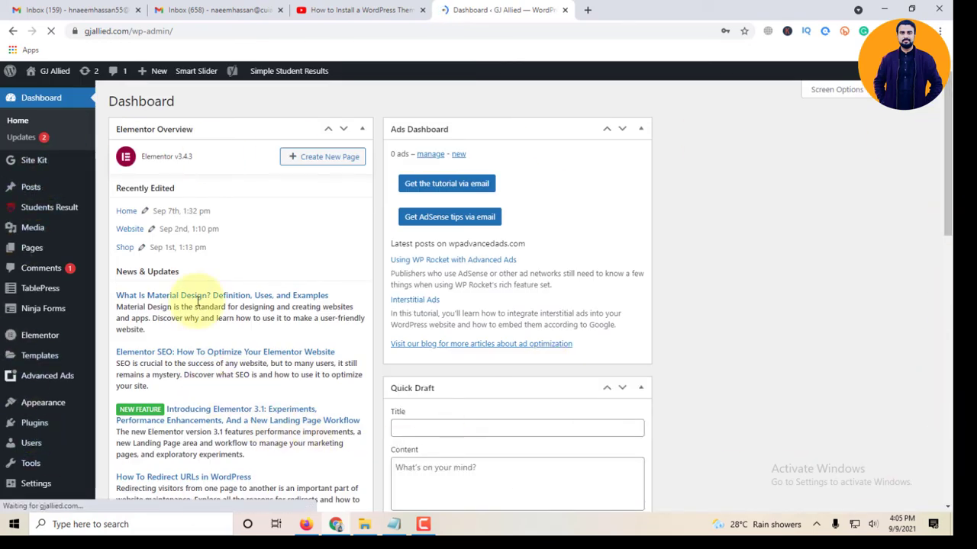
Step: Open the live GJ Allied site via Visit Site in a new tab and scroll through it
mouse_move(54, 72)
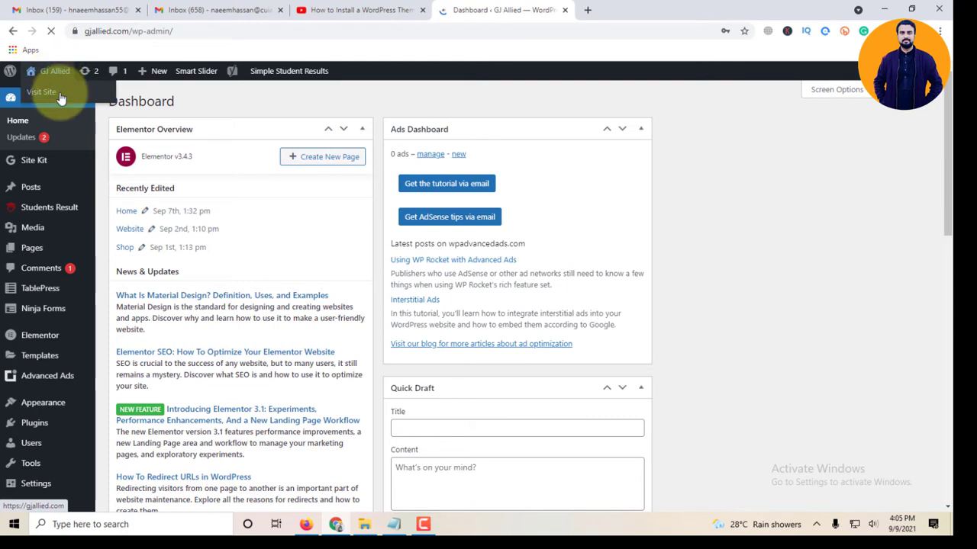
middle_click(61, 99)
click(655, 12)
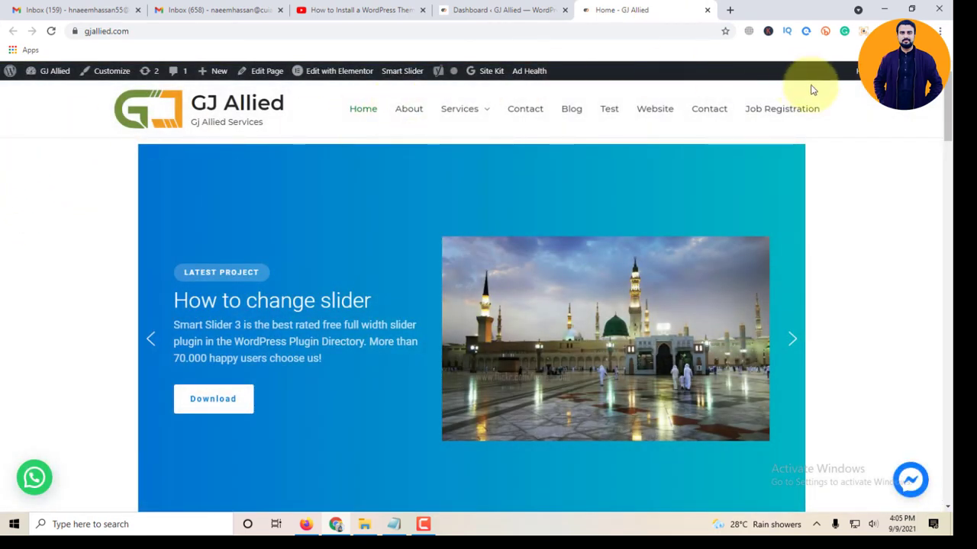
scroll(842, 307, down, 8)
scroll(841, 313, down, 8)
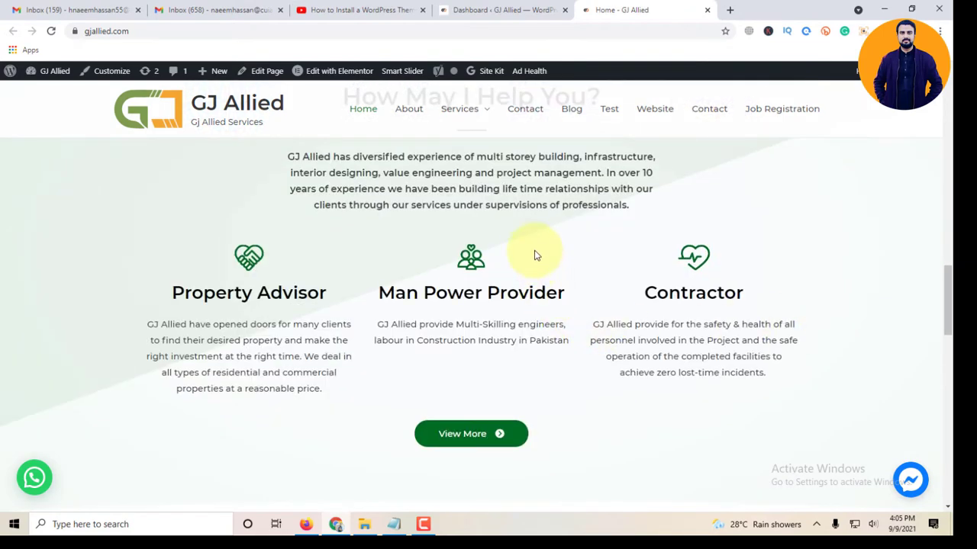
scroll(683, 207, up, 4)
scroll(684, 208, up, 12)
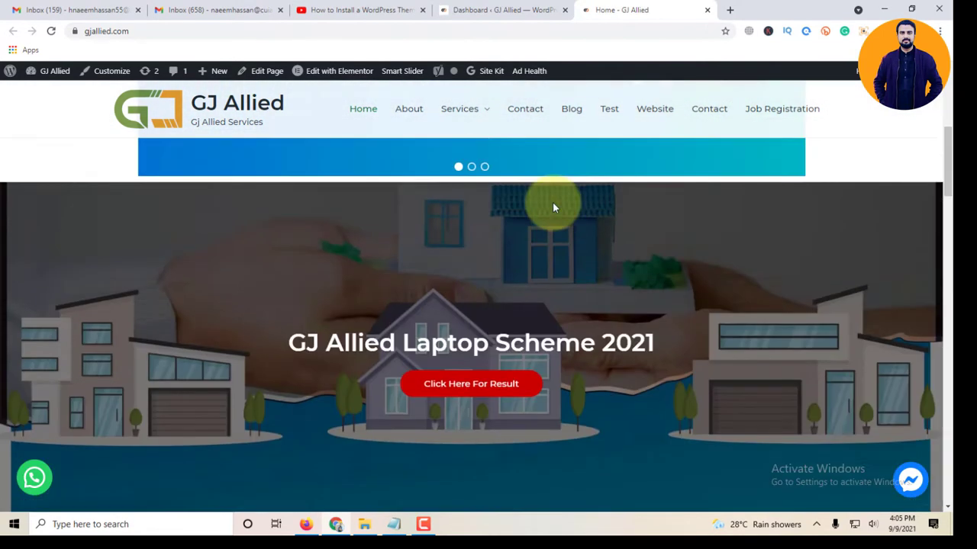
Step: Return to the WordPress admin Dashboard tab
click(534, 12)
mouse_move(36, 359)
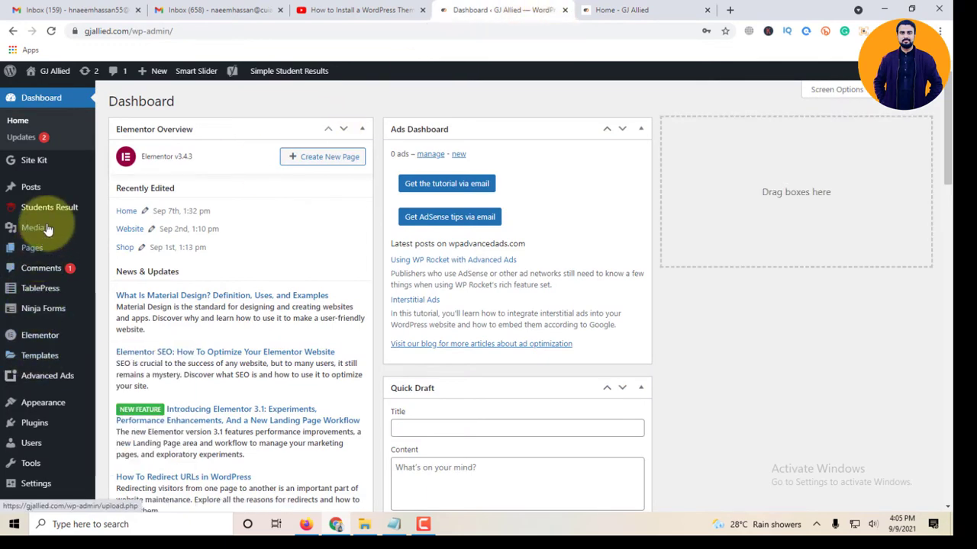
scroll(39, 370, down, 2)
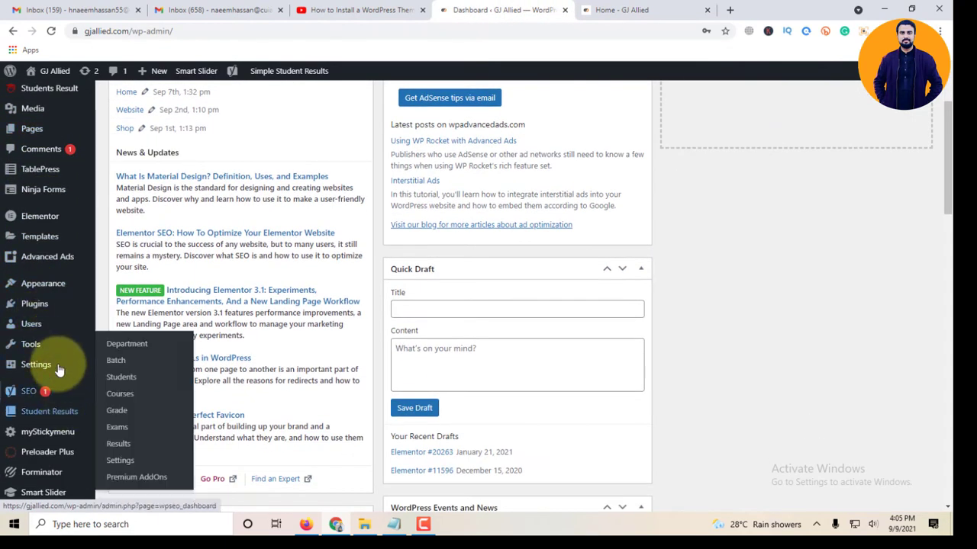
mouse_move(66, 292)
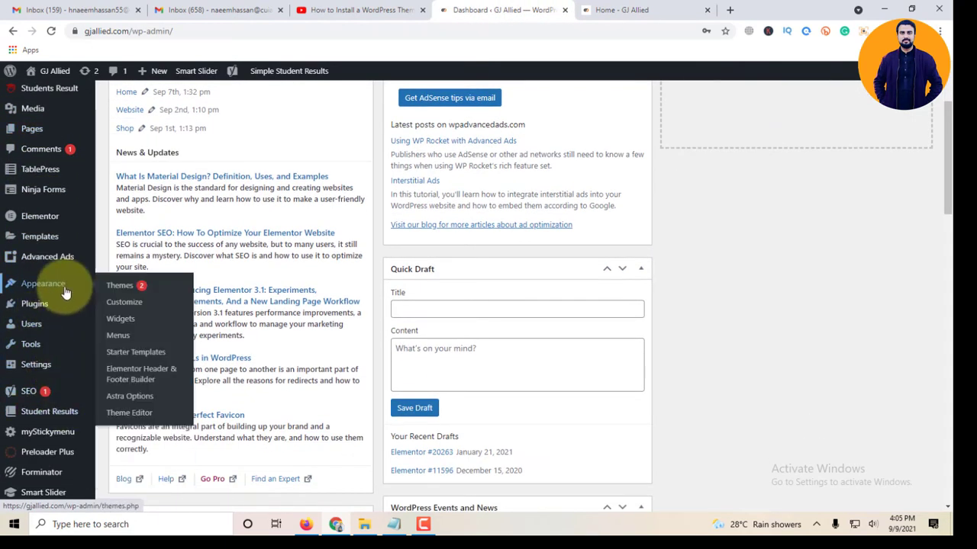
Step: Delete the Twenty Twenty-One theme from the installed themes list
click(120, 285)
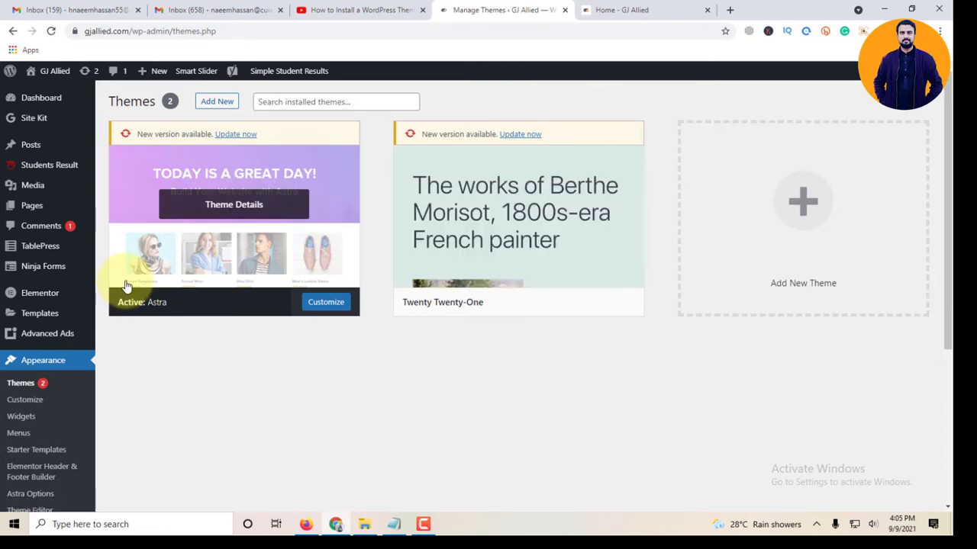
click(583, 252)
click(909, 485)
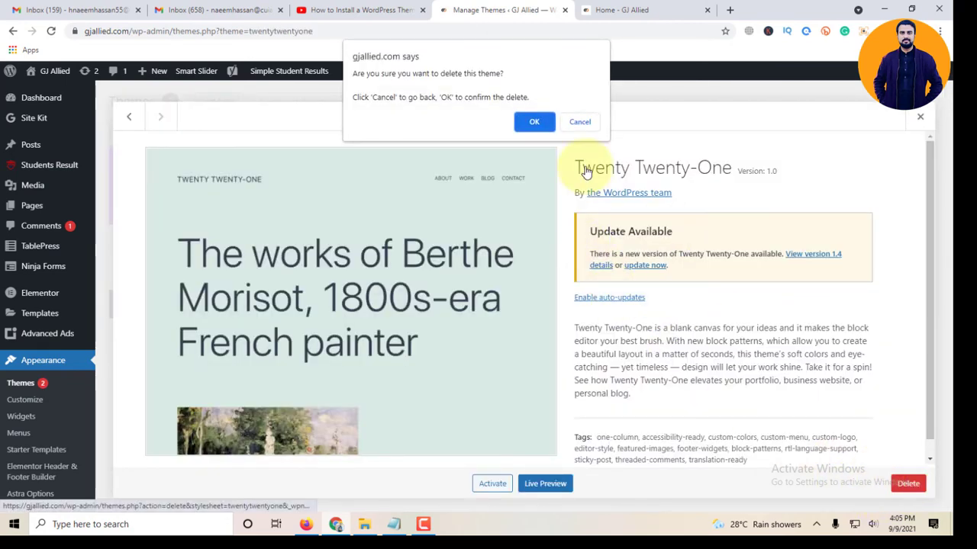
click(529, 120)
Step: Go to the Add New themes page
scroll(512, 159, down, 4)
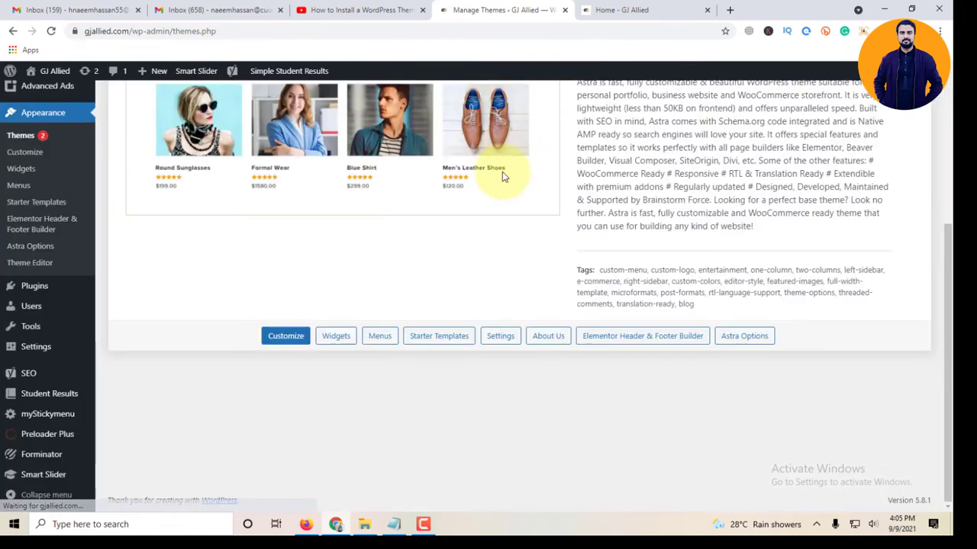
scroll(412, 276, up, 4)
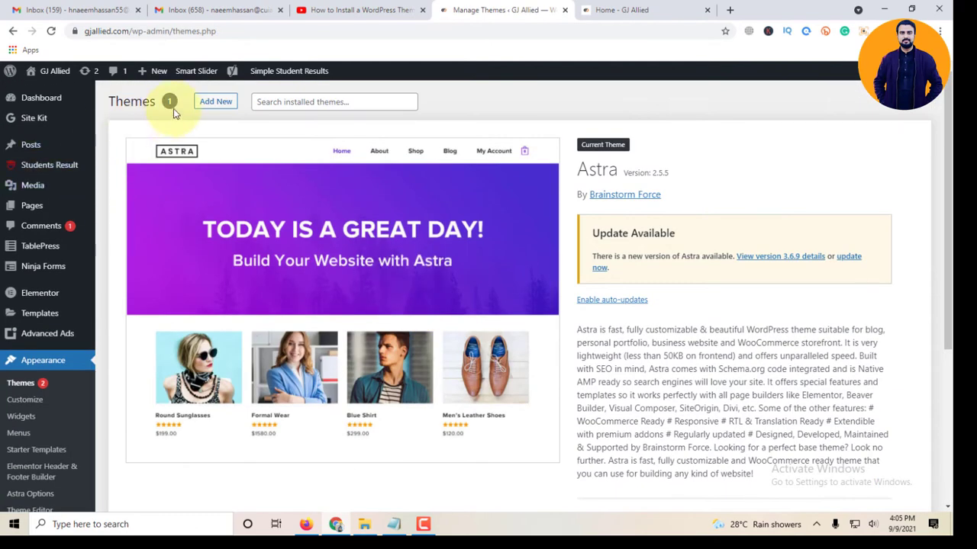
click(216, 105)
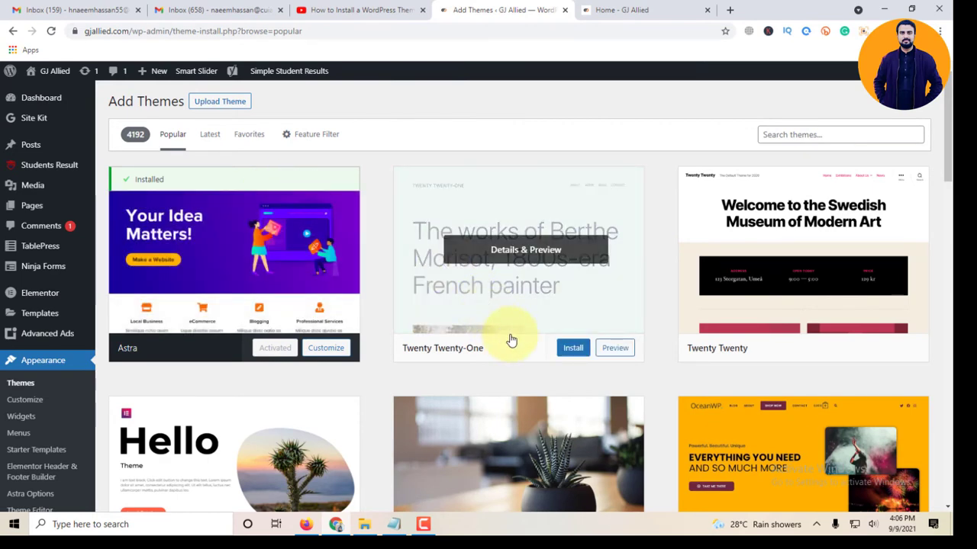
Step: Search the theme directory for 'lovecraft' and choose the Lovecraft result for preview
scroll(511, 339, down, 4)
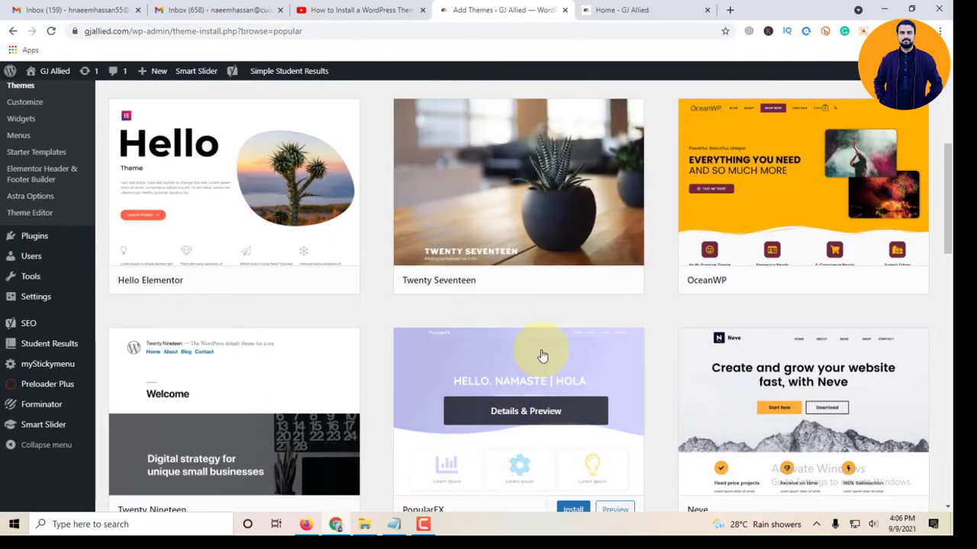
scroll(540, 356, up, 3)
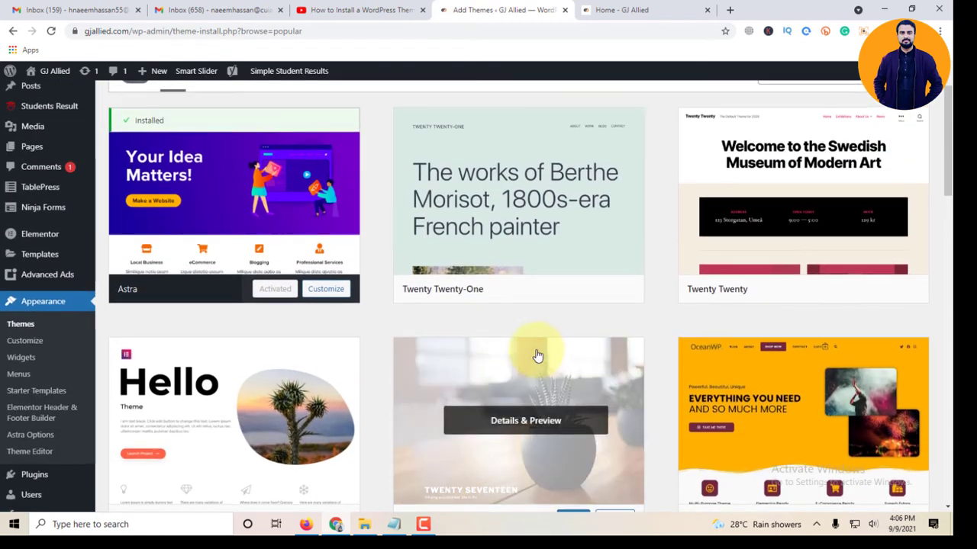
scroll(534, 354, up, 1)
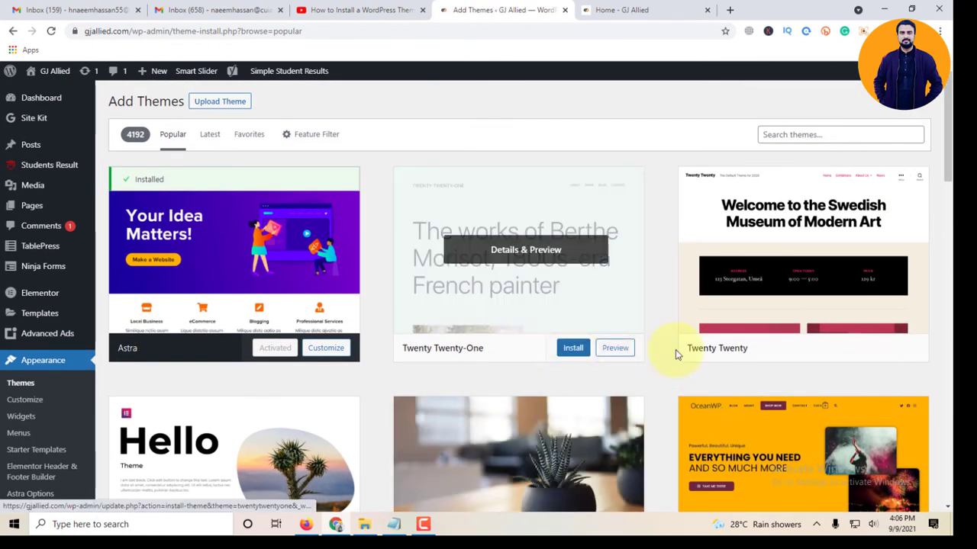
click(791, 133)
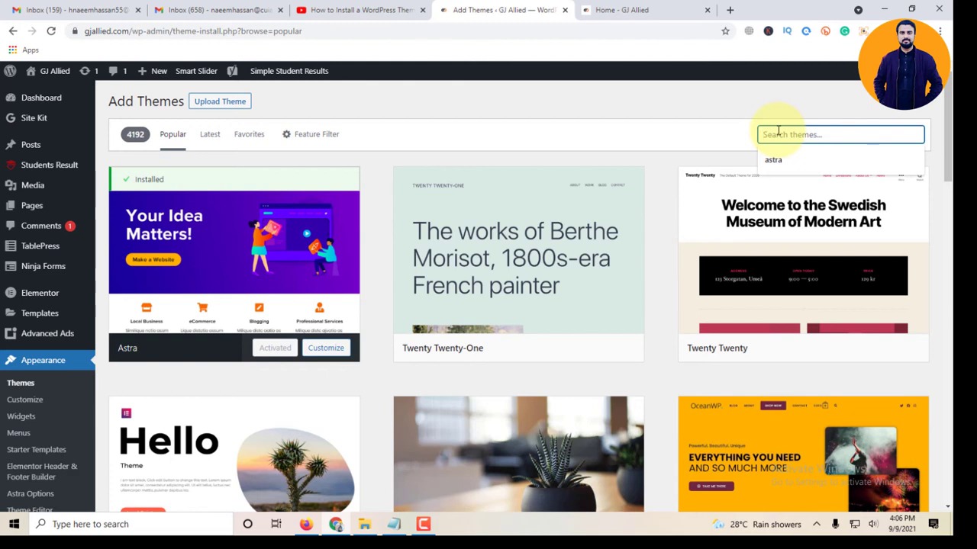
text(love)
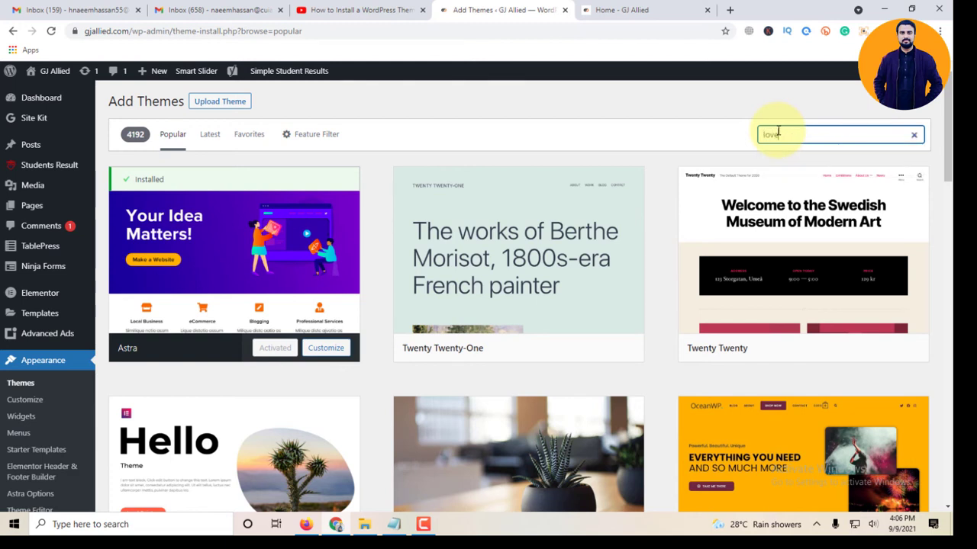
text(craft)
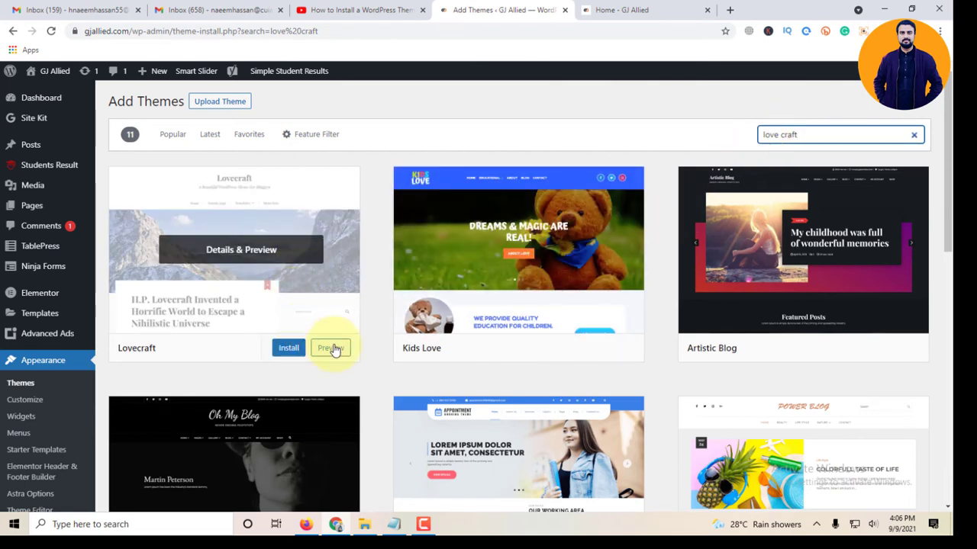
click(331, 349)
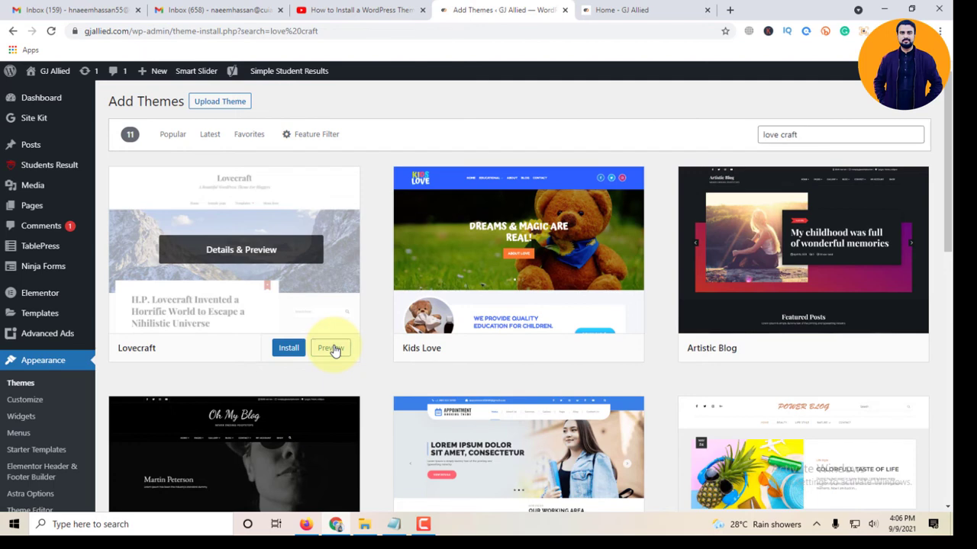
Step: Preview the Lovecraft demo, then install and activate the Lovecraft theme
click(331, 349)
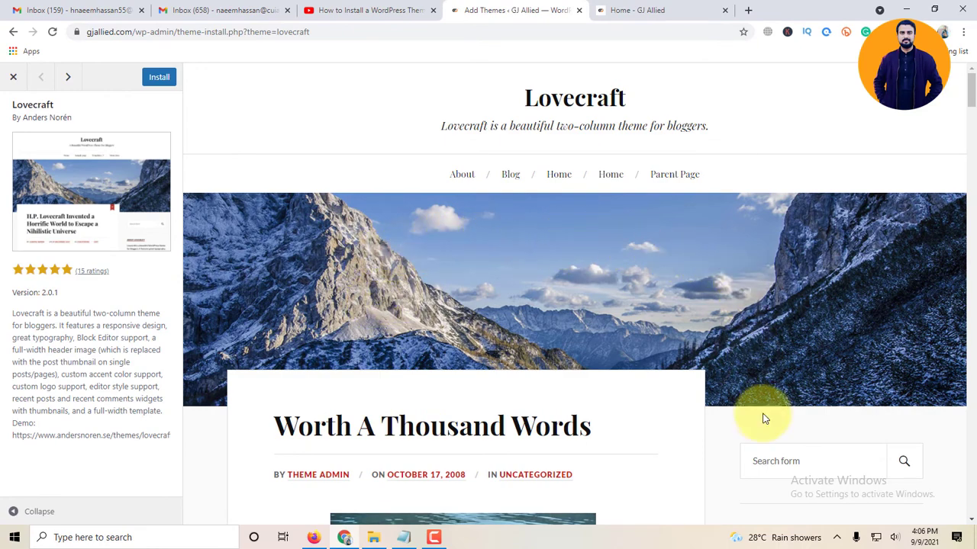
scroll(759, 418, down, 5)
scroll(761, 418, down, 12)
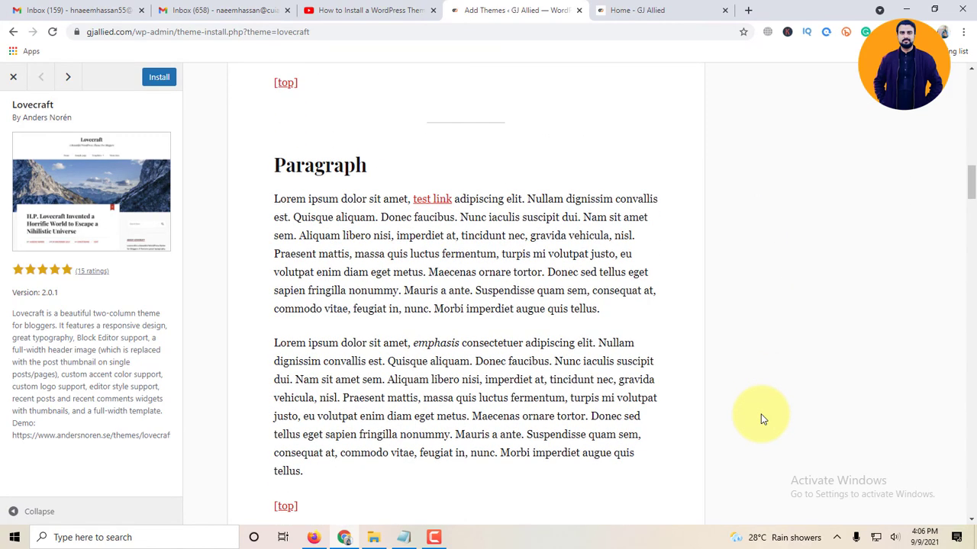
scroll(761, 418, up, 8)
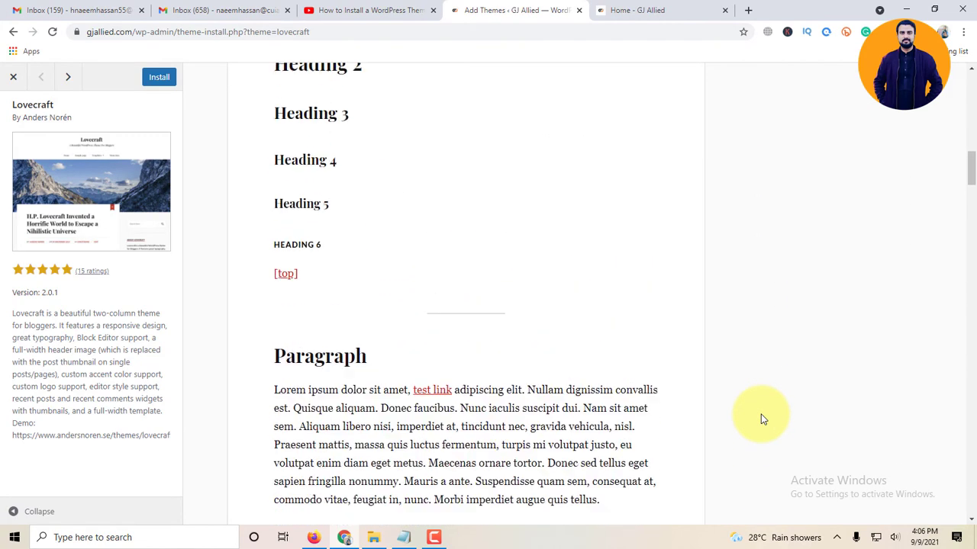
click(159, 78)
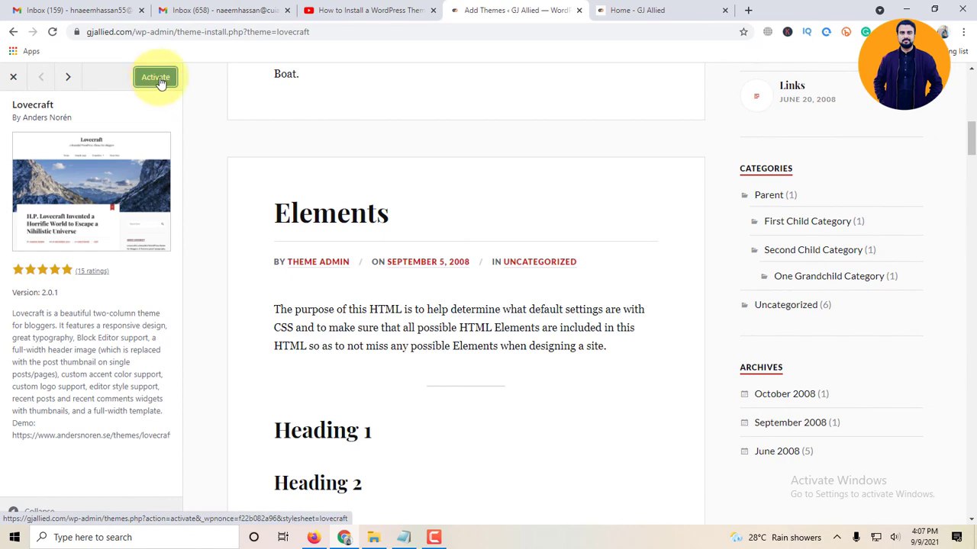
click(158, 80)
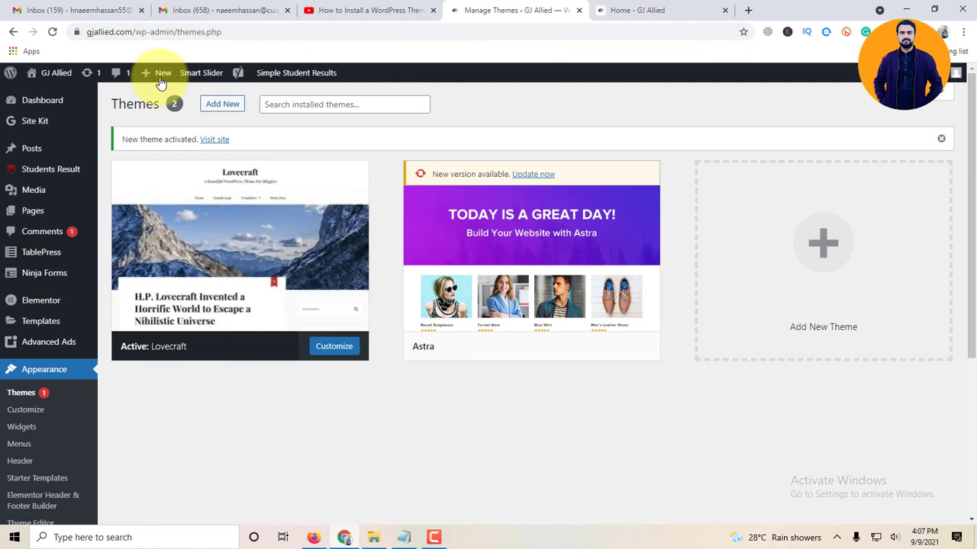
Step: Reload the Home - GJ Allied tab and scroll down to review the Lovecraft design
mouse_move(161, 84)
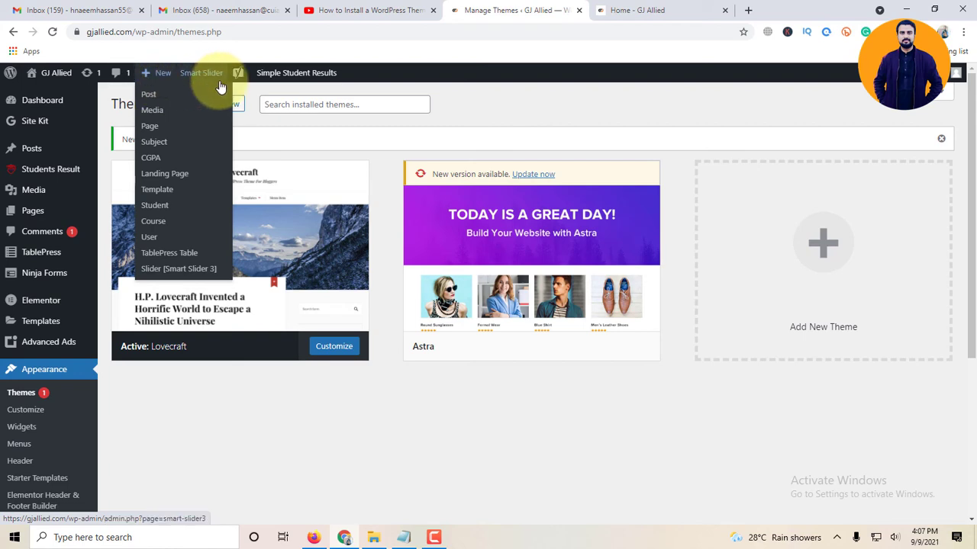
click(652, 10)
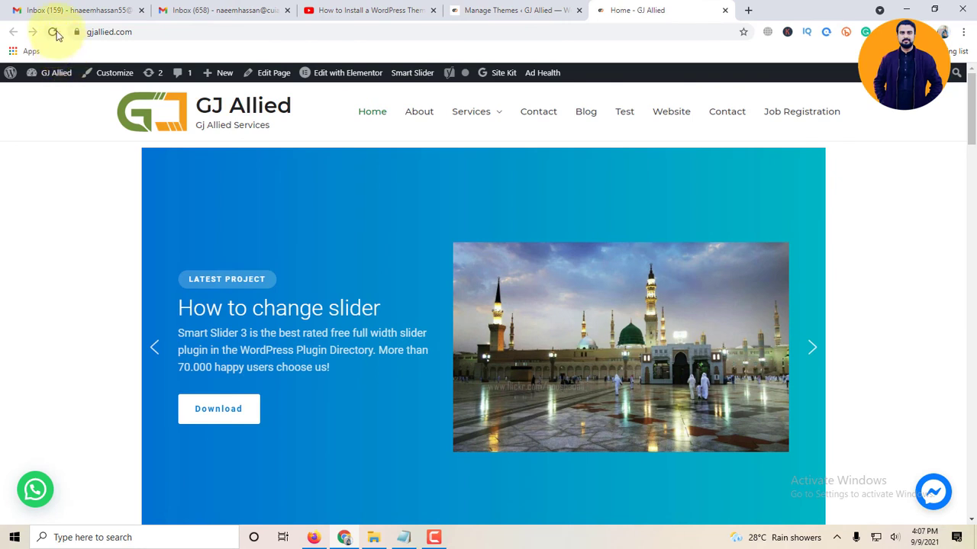
click(53, 33)
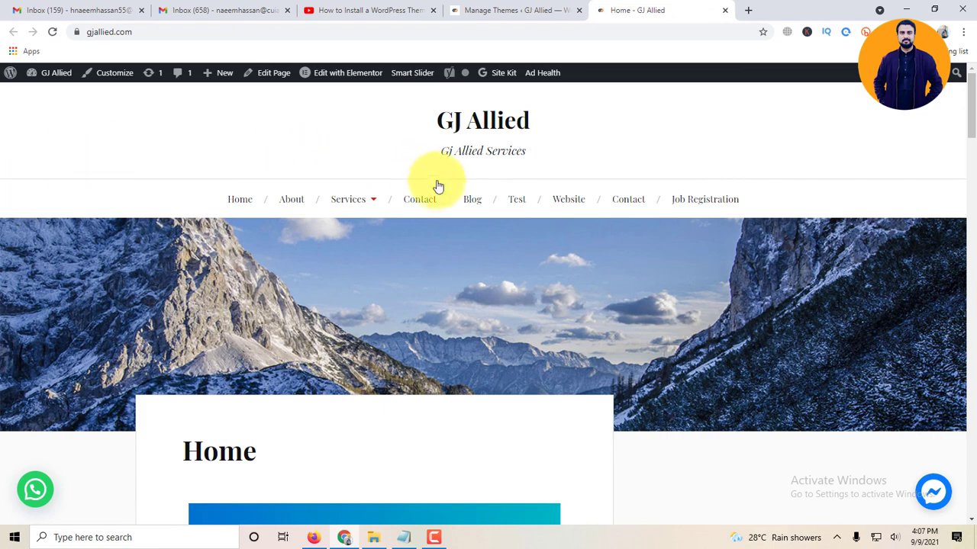
scroll(686, 272, down, 4)
scroll(687, 315, down, 4)
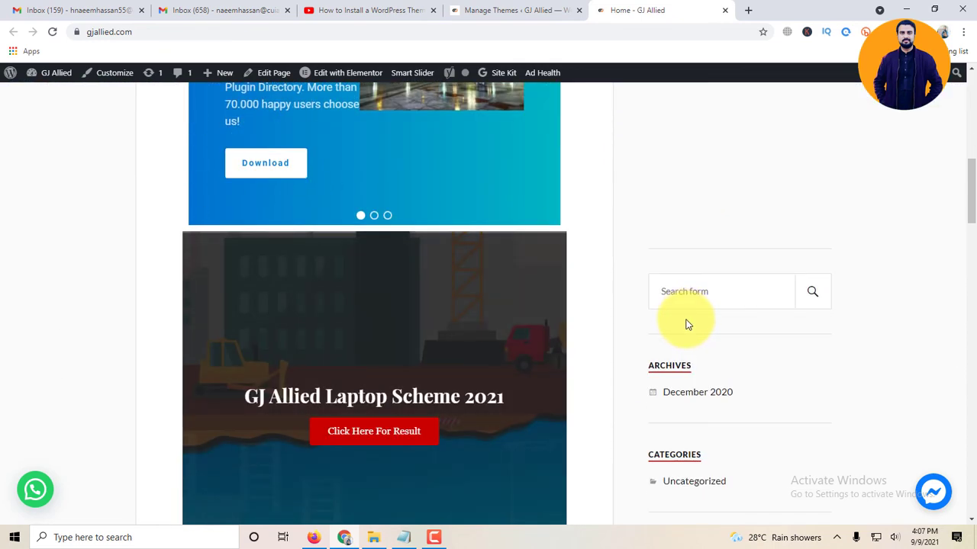
scroll(687, 326, down, 6)
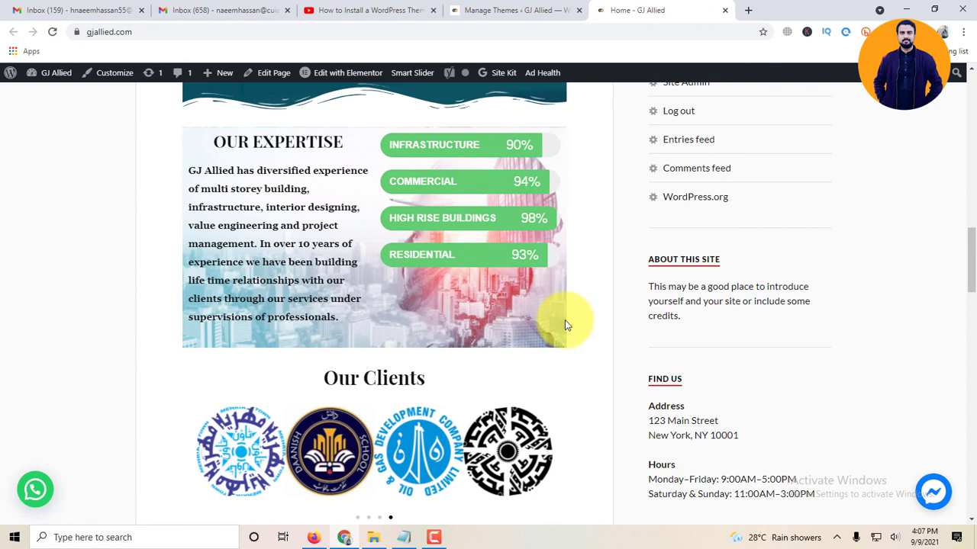
scroll(561, 326, down, 13)
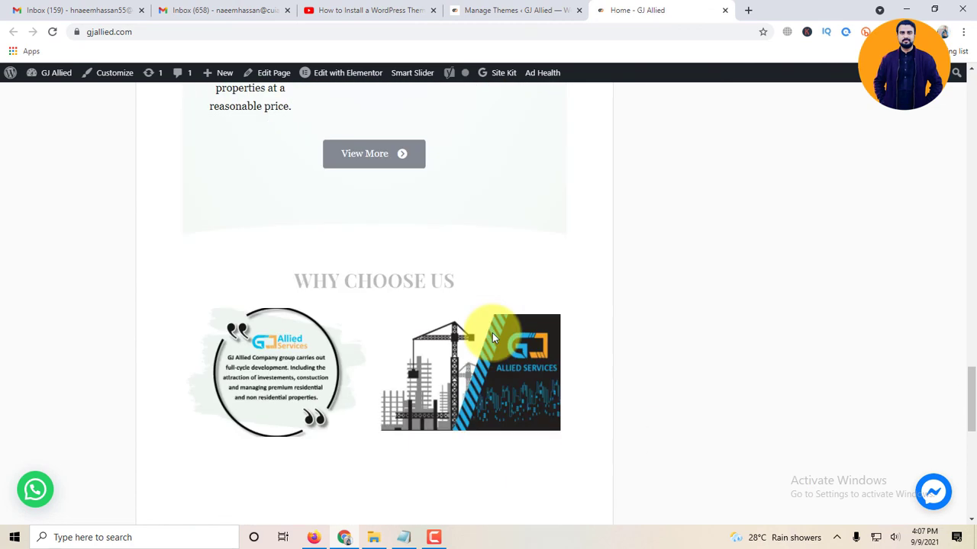
scroll(492, 333, down, 3)
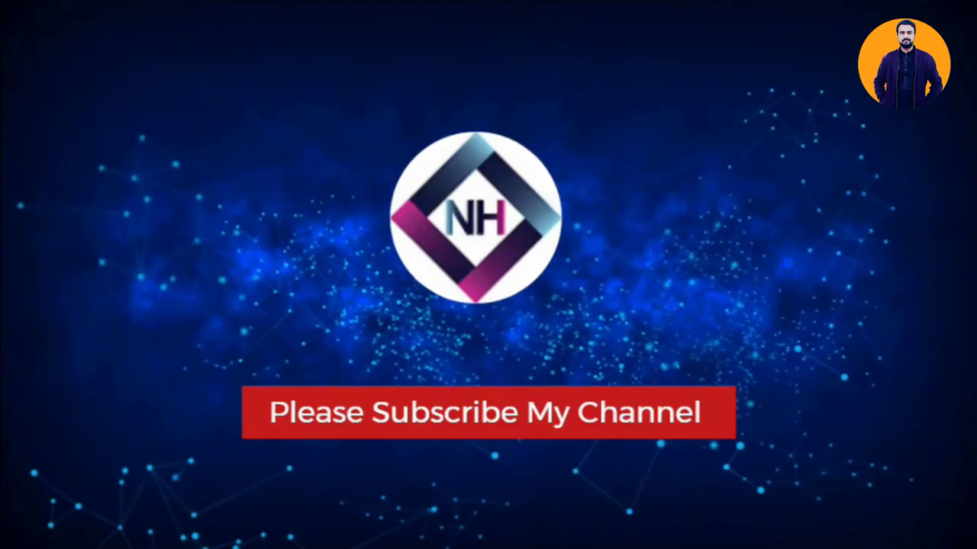